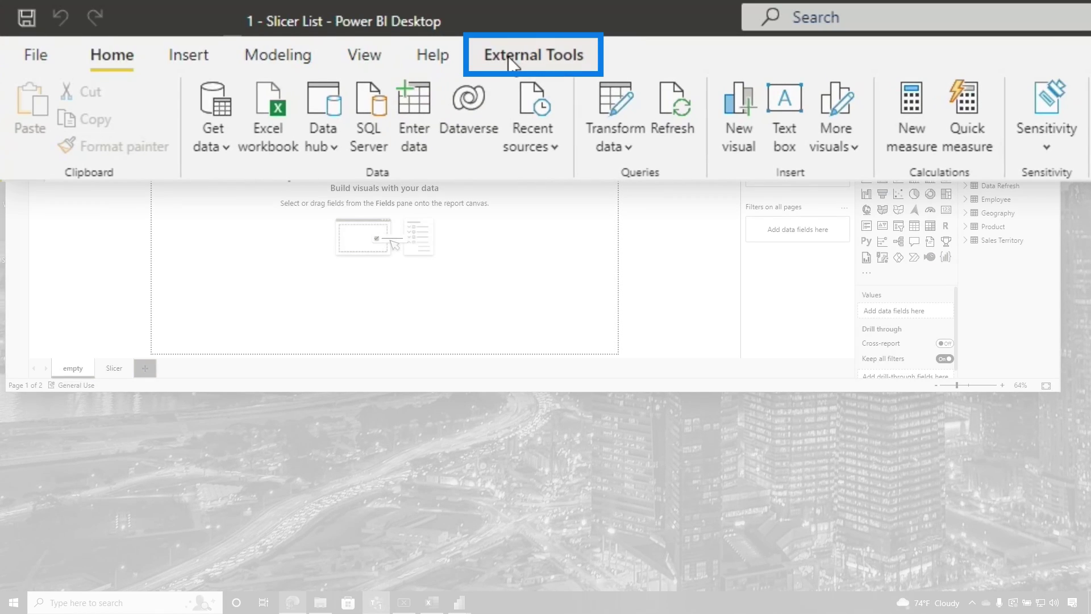
Step: Launch DAX Studio from External Tools, start an All Queries trace, and float its panel
{"action": "left_click", "coordinate": [511, 57]}
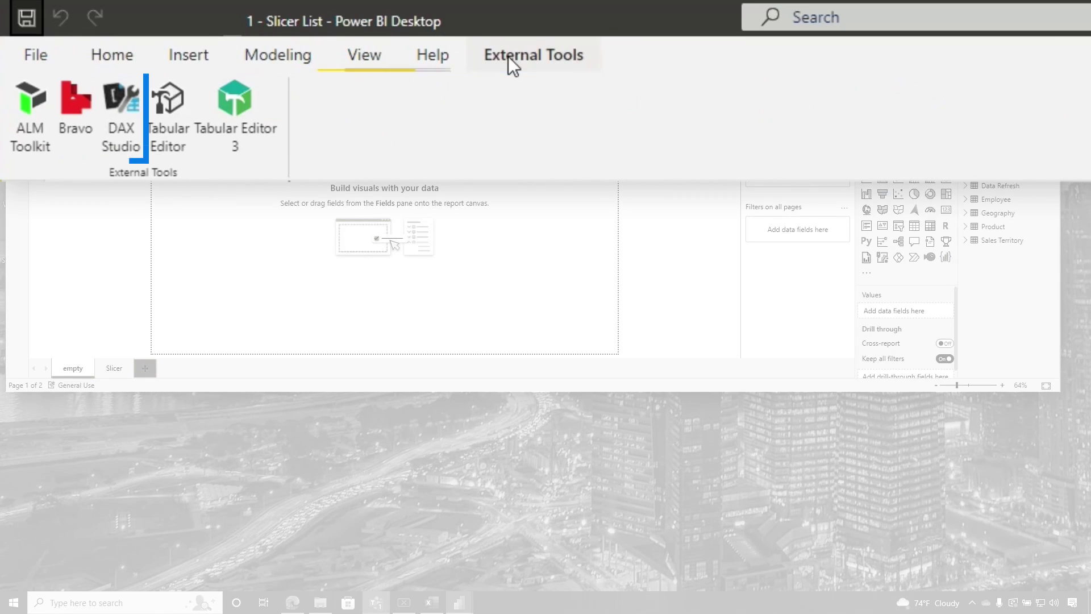
{"action": "left_click", "coordinate": [138, 110]}
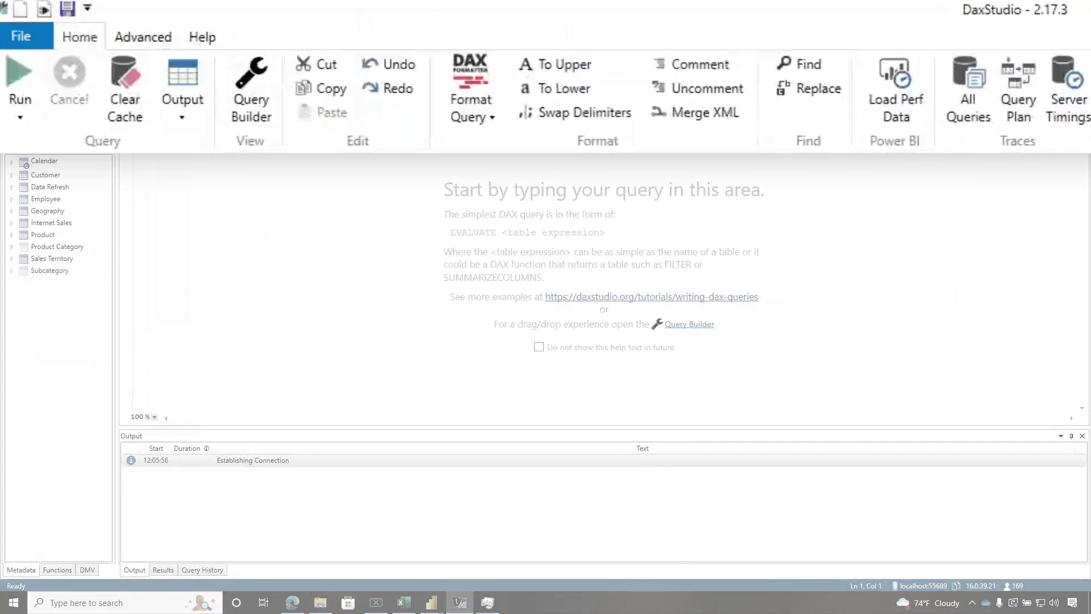
{"action": "left_click", "coordinate": [967, 93]}
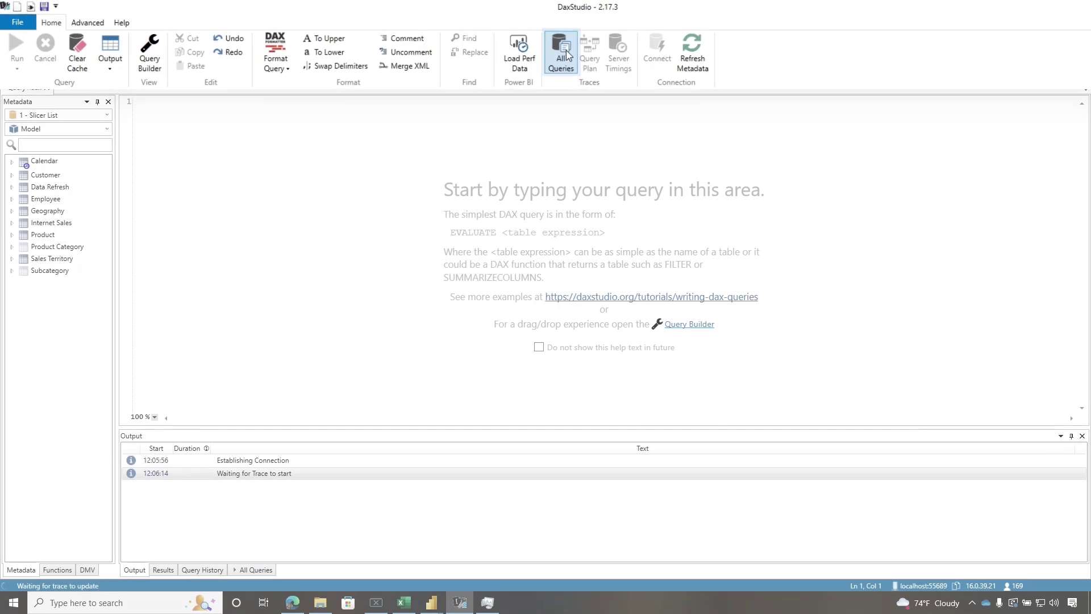
{"action": "left_click", "coordinate": [255, 570]}
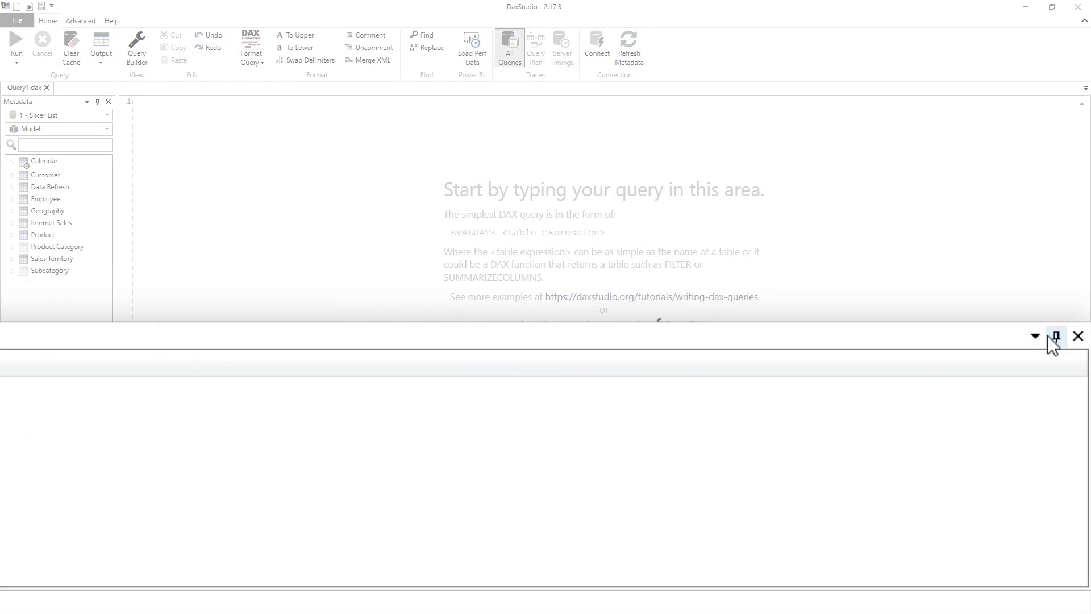
{"action": "left_click", "coordinate": [1034, 336]}
{"action": "left_click", "coordinate": [1018, 375]}
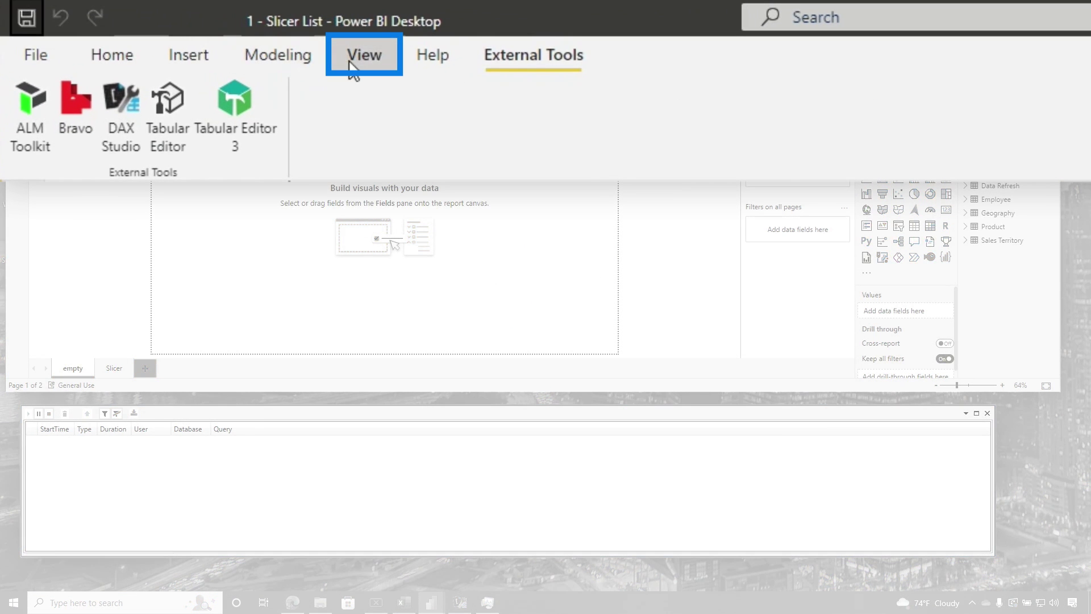
Step: Start Performance analyzer recording, then switch to the Slicer page to time its slicers
{"action": "left_click", "coordinate": [352, 66]}
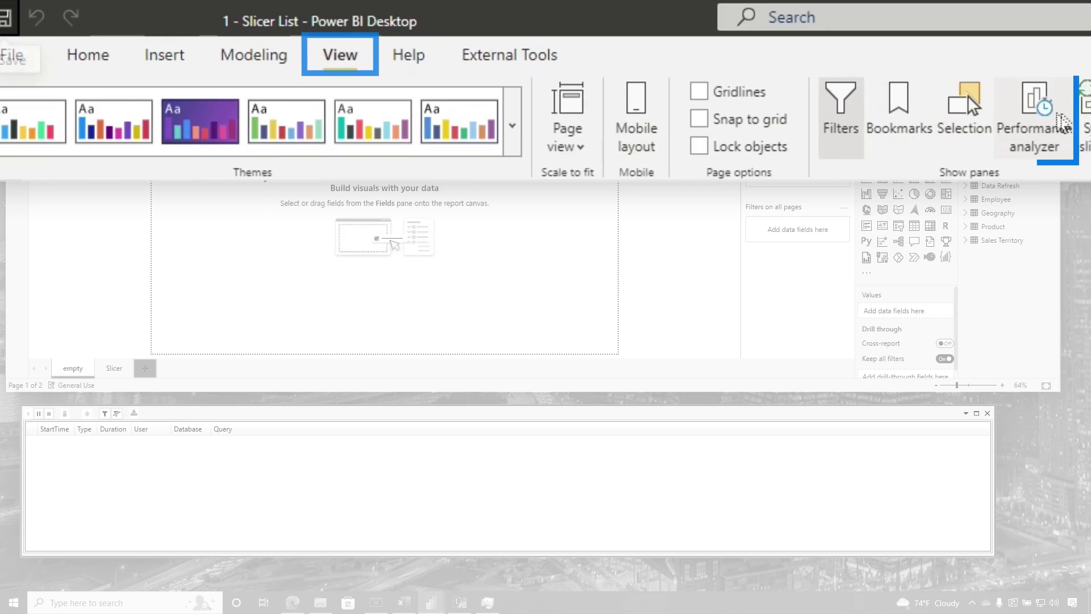
{"action": "left_click", "coordinate": [780, 95]}
{"action": "left_click", "coordinate": [650, 123]}
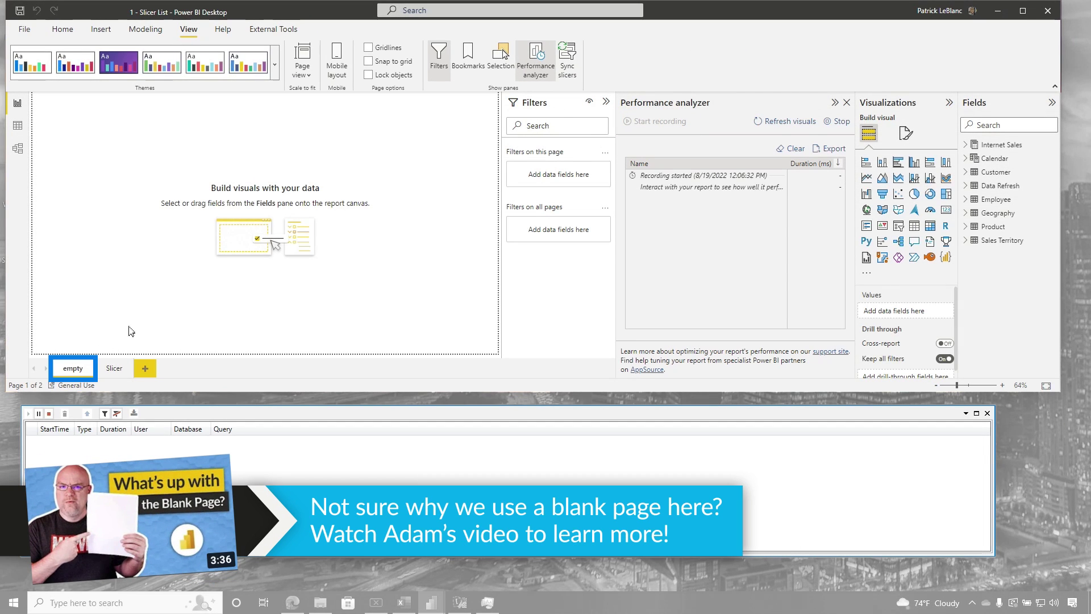
{"action": "left_click", "coordinate": [113, 369]}
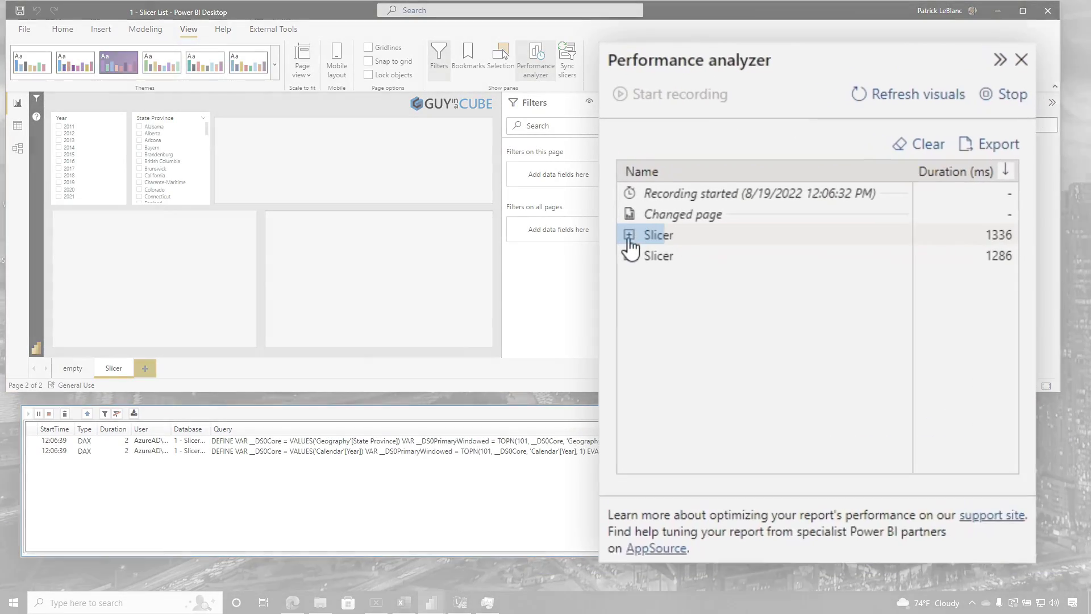
Step: Expand the first Slicer entry's timing breakdown in Performance analyzer
{"action": "left_click", "coordinate": [631, 199]}
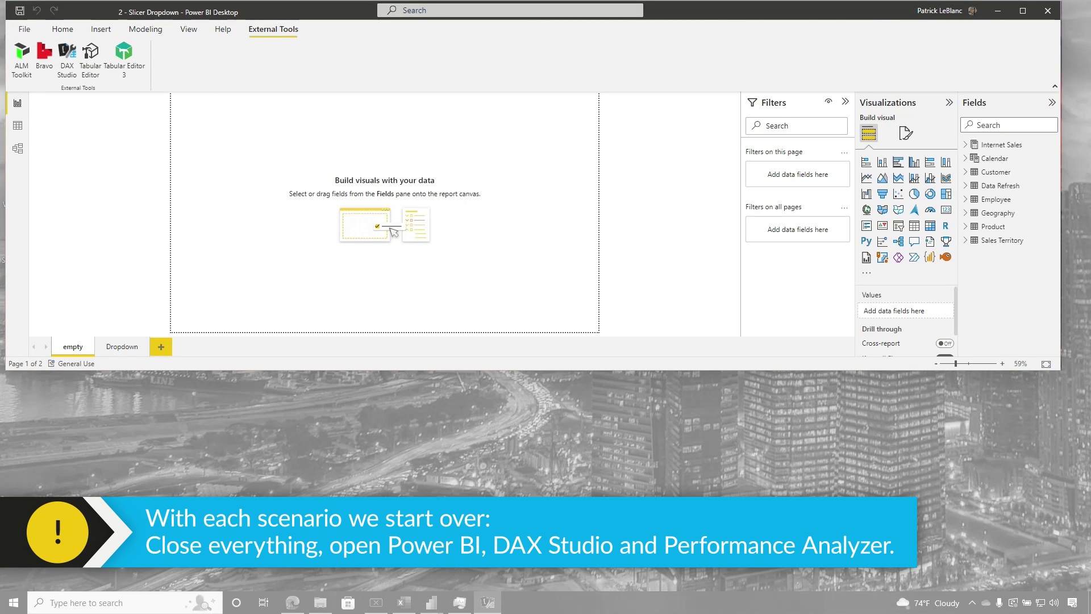
Step: Open Performance analyzer, restore the trace window, and expand both Dropdown slicer timing entries
{"action": "left_click", "coordinate": [189, 29]}
{"action": "left_click", "coordinate": [535, 59]}
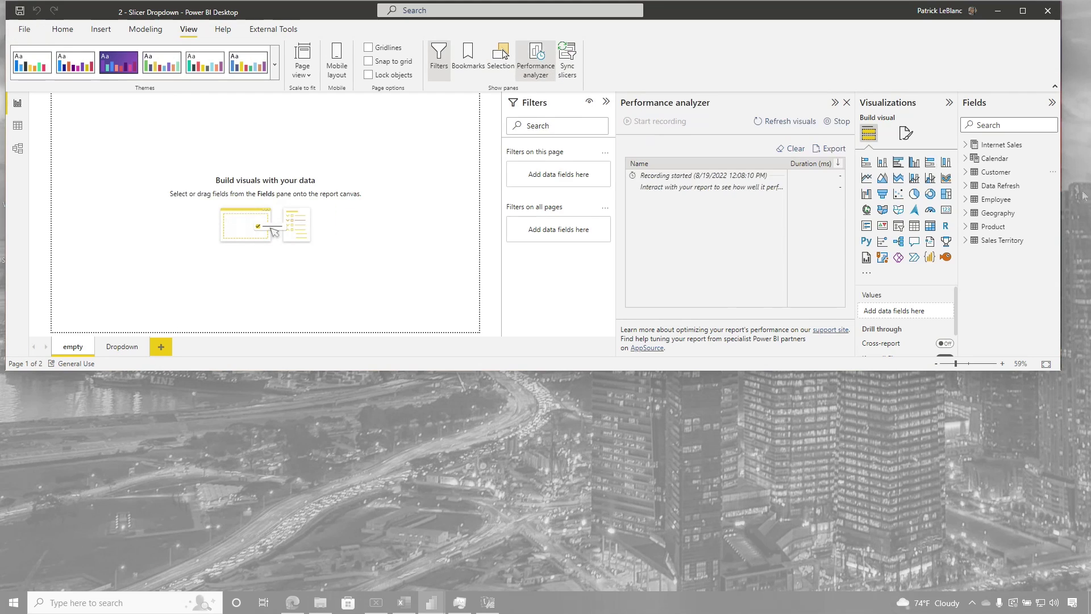
{"action": "left_click", "coordinate": [488, 602]}
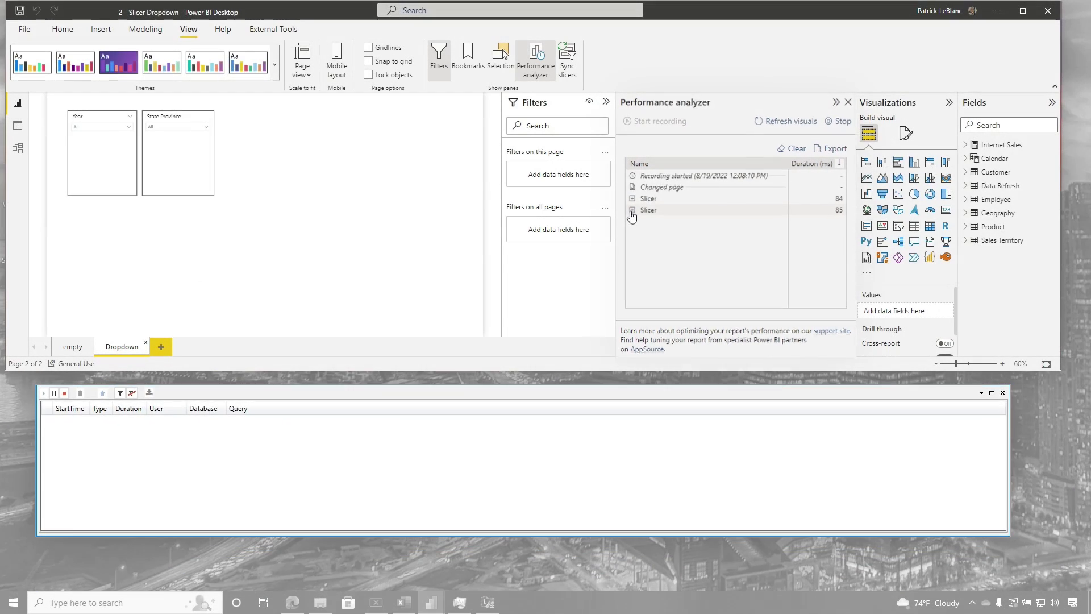
{"action": "left_click", "coordinate": [632, 209]}
{"action": "left_click", "coordinate": [629, 243]}
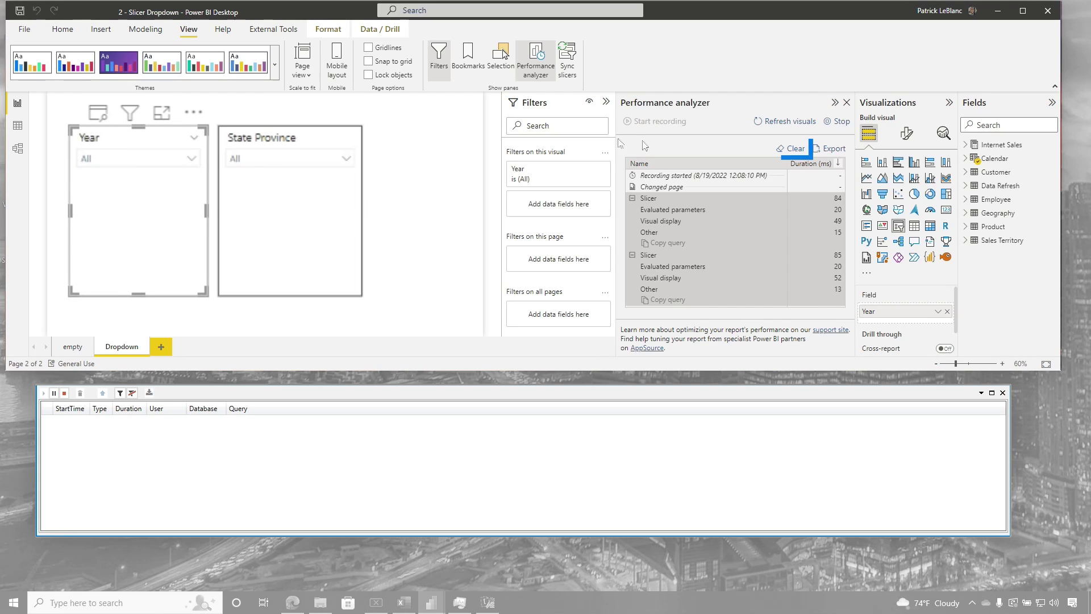
Step: Clear the timings, open the State Province dropdown, and expand its new Slicer entry
{"action": "left_click", "coordinate": [792, 150]}
{"action": "left_click", "coordinate": [346, 158]}
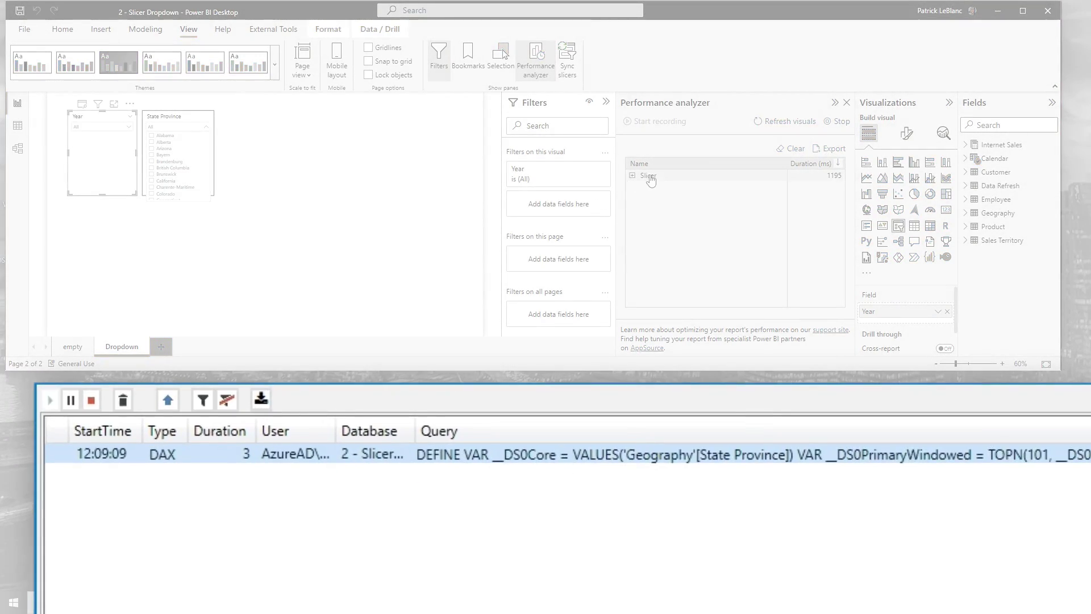
{"action": "left_click", "coordinate": [632, 175]}
{"action": "left_click", "coordinate": [659, 188]}
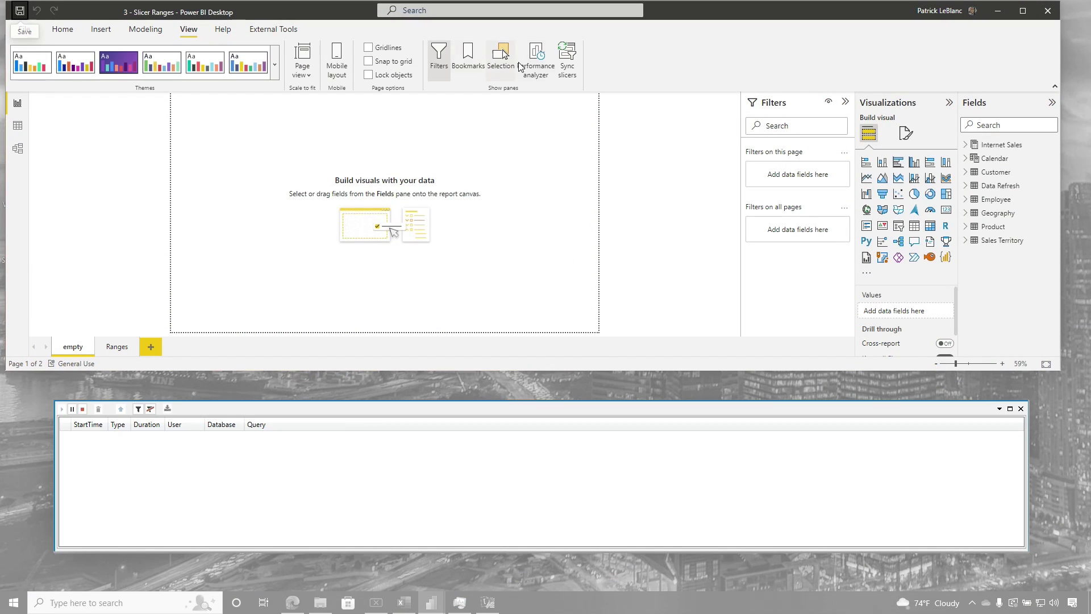
Step: Start recording, switch to the Ranges page, and expand the Year range slicer entries
{"action": "left_click", "coordinate": [523, 66]}
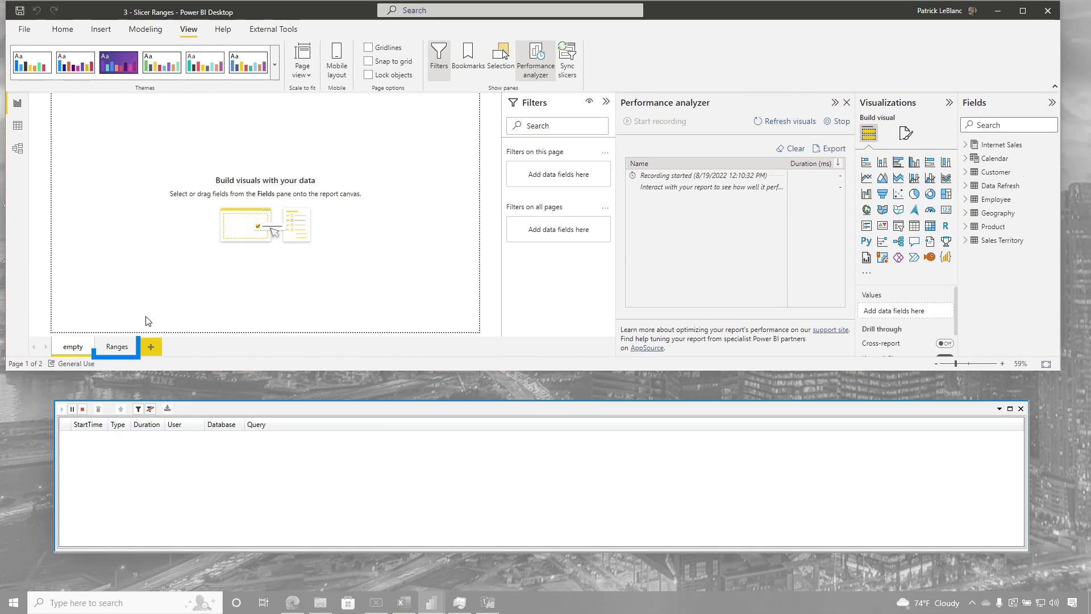
{"action": "left_click", "coordinate": [113, 348]}
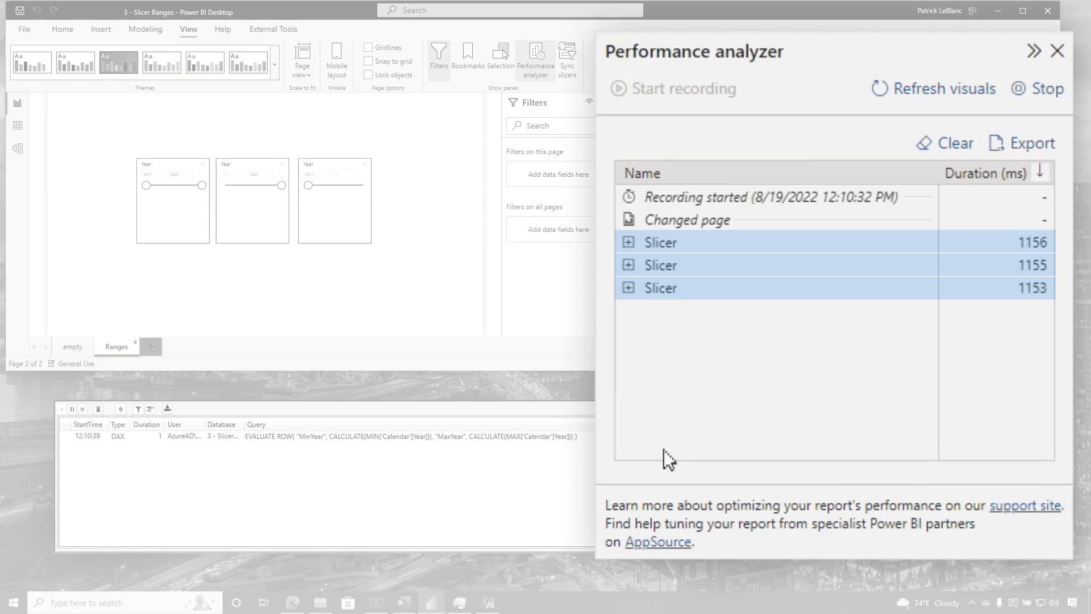
{"action": "left_click", "coordinate": [677, 278]}
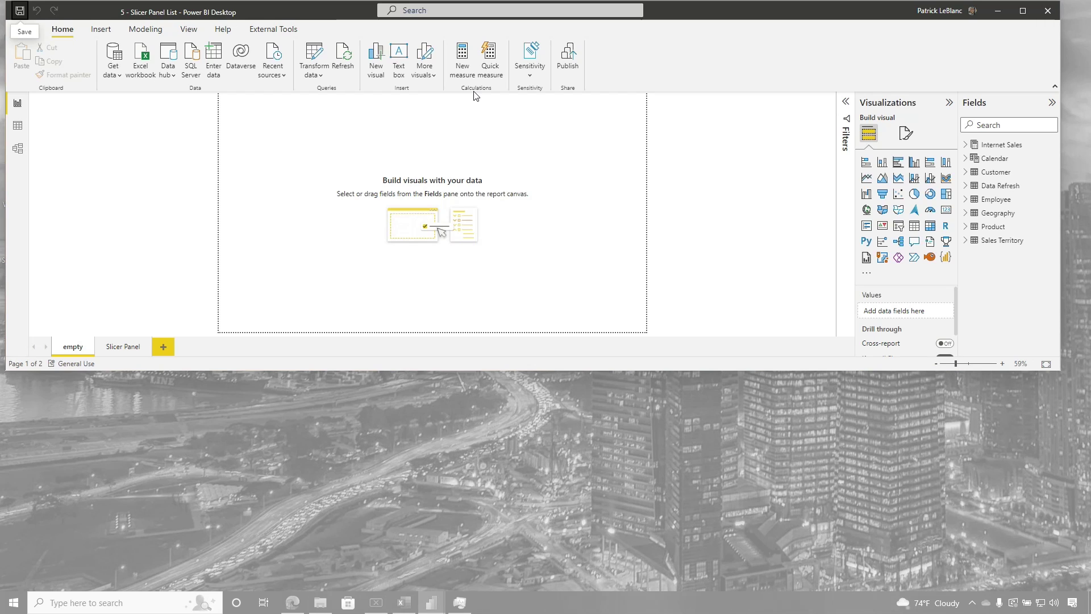
Step: Start Performance analyzer recording, go to the Slicer Panel page, and open the slicer panel
{"action": "left_click", "coordinate": [273, 29]}
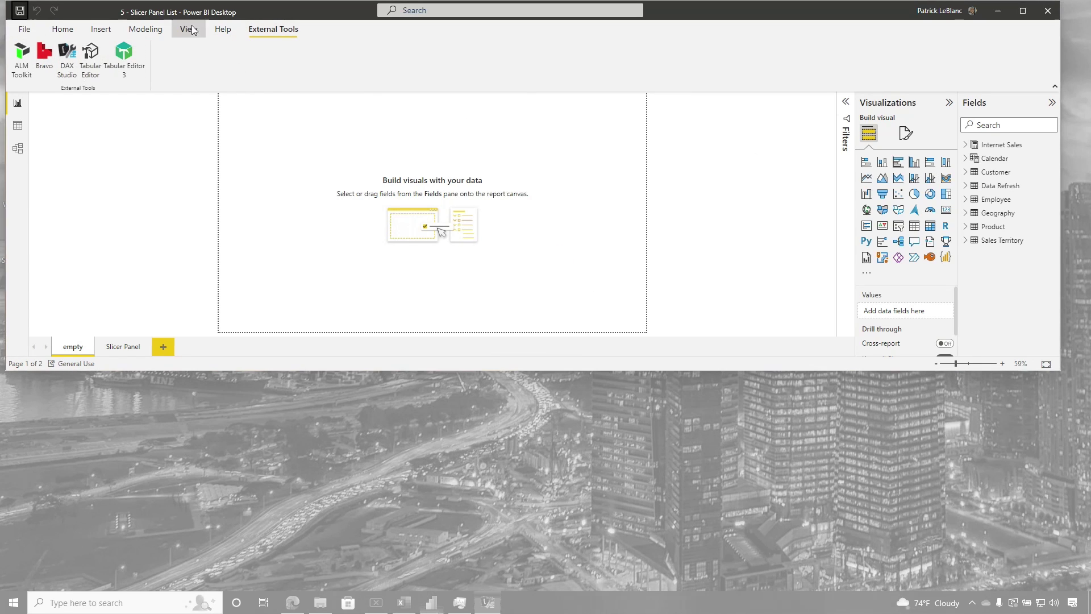
{"action": "left_click", "coordinate": [658, 123]}
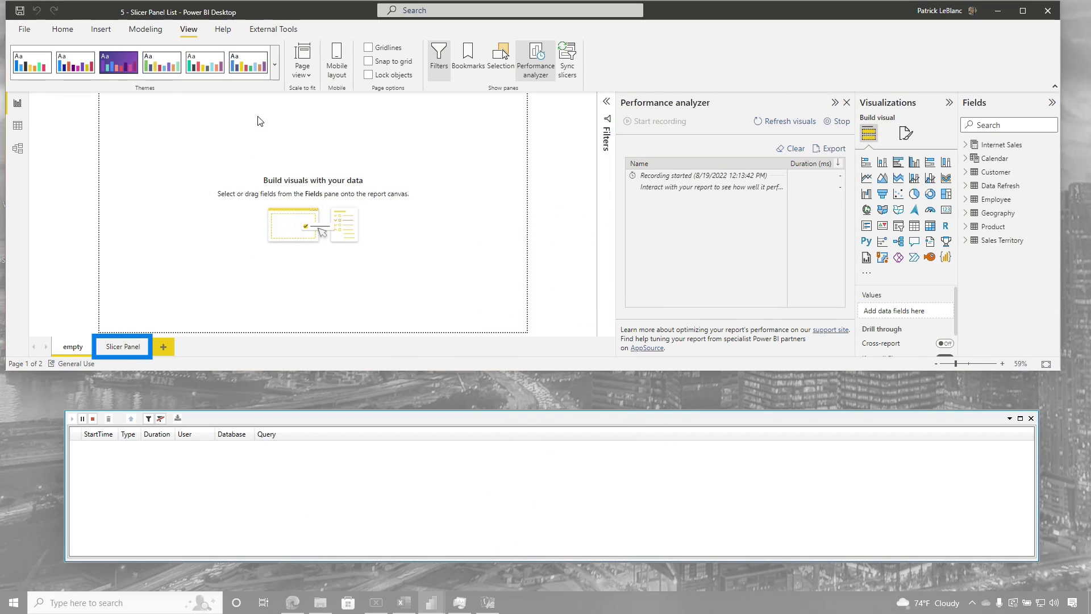
{"action": "left_click", "coordinate": [133, 347]}
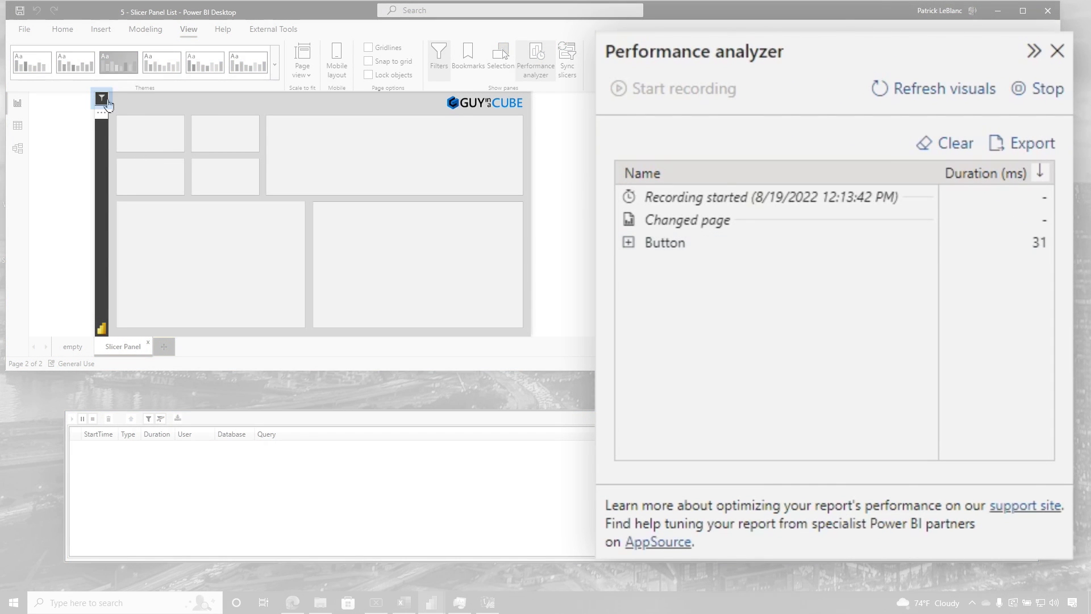
{"action": "left_click", "coordinate": [106, 100], "text": "ctrl"}
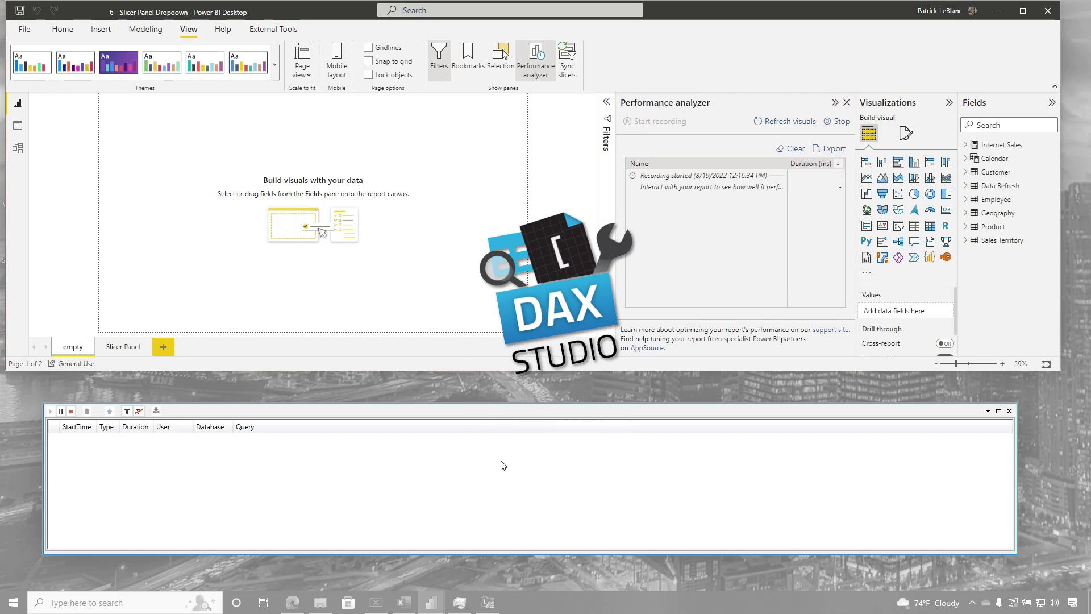
Step: Open the Slicer Panel page's panel and inspect State Slicer and Slicer Panel Background timings
{"action": "left_click", "coordinate": [117, 349]}
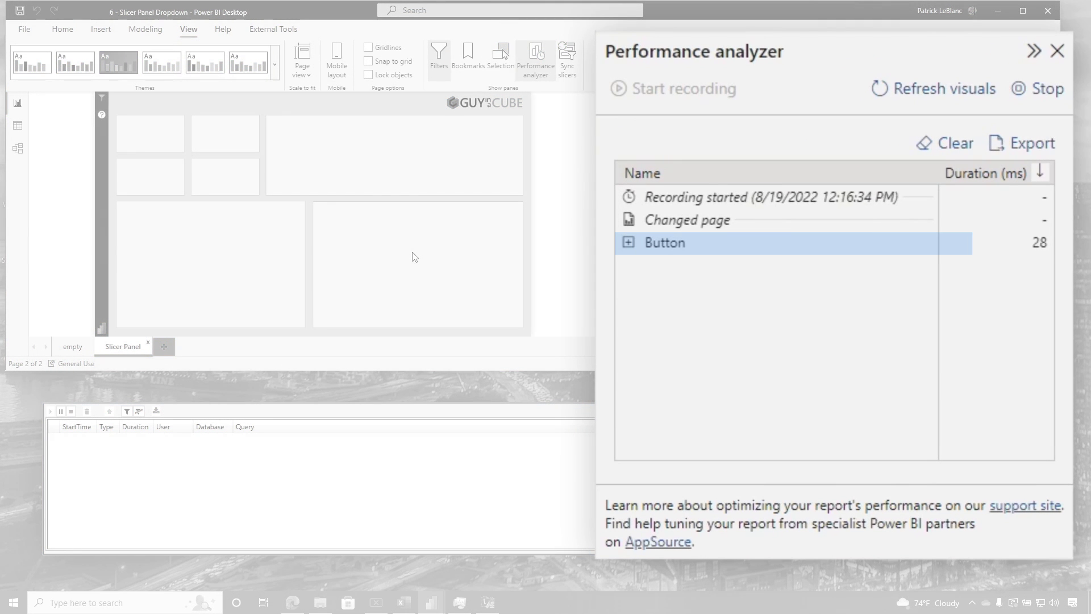
{"action": "left_click", "coordinate": [106, 103], "text": "ctrl"}
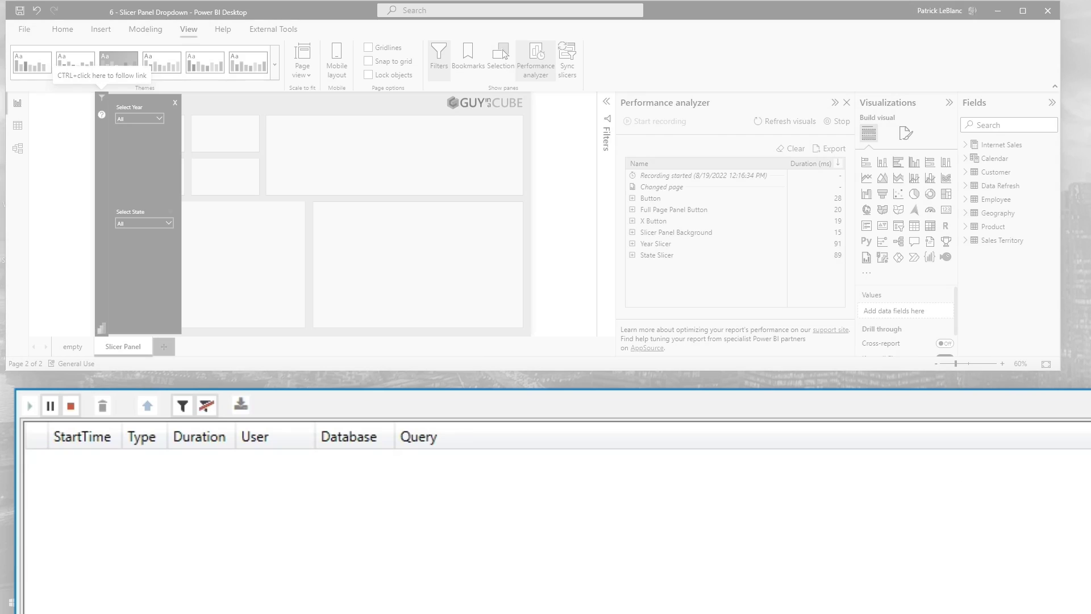
{"action": "left_click", "coordinate": [633, 254]}
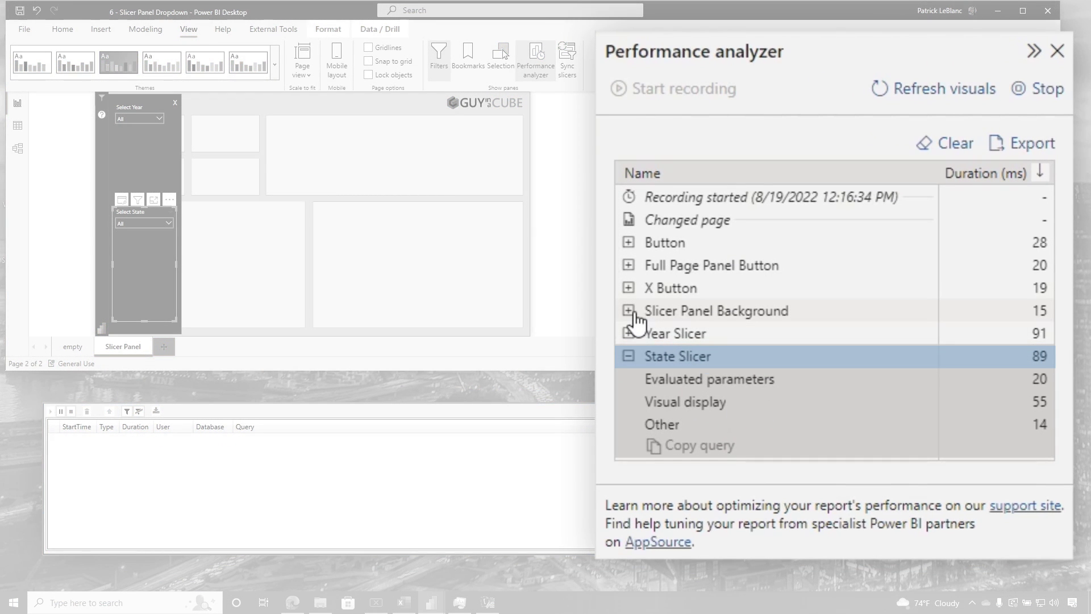
{"action": "left_click", "coordinate": [629, 310]}
{"action": "left_click", "coordinate": [628, 310]}
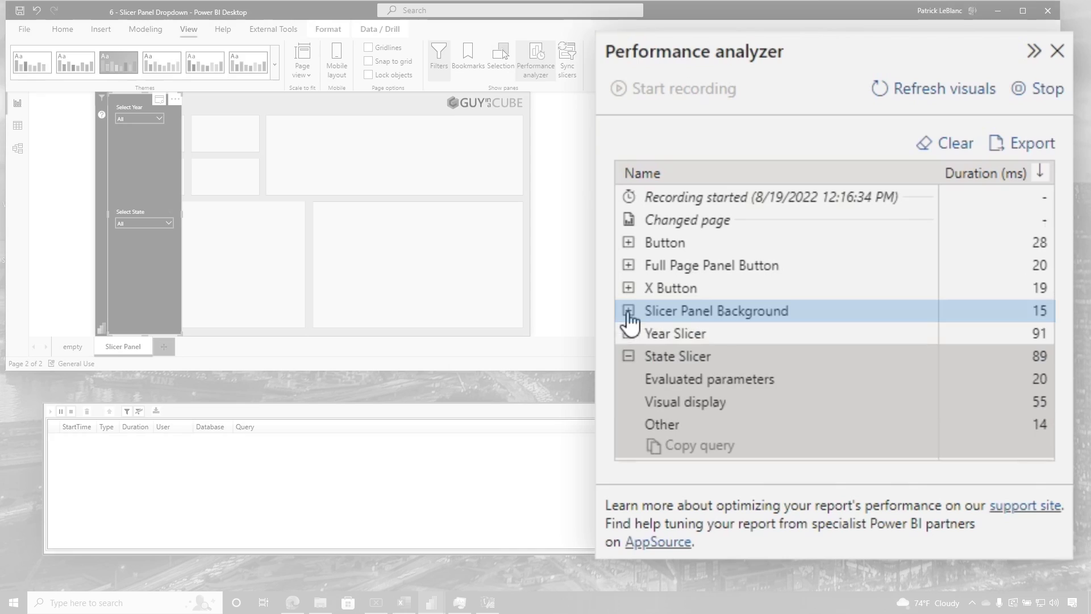
{"action": "left_click", "coordinate": [628, 355]}
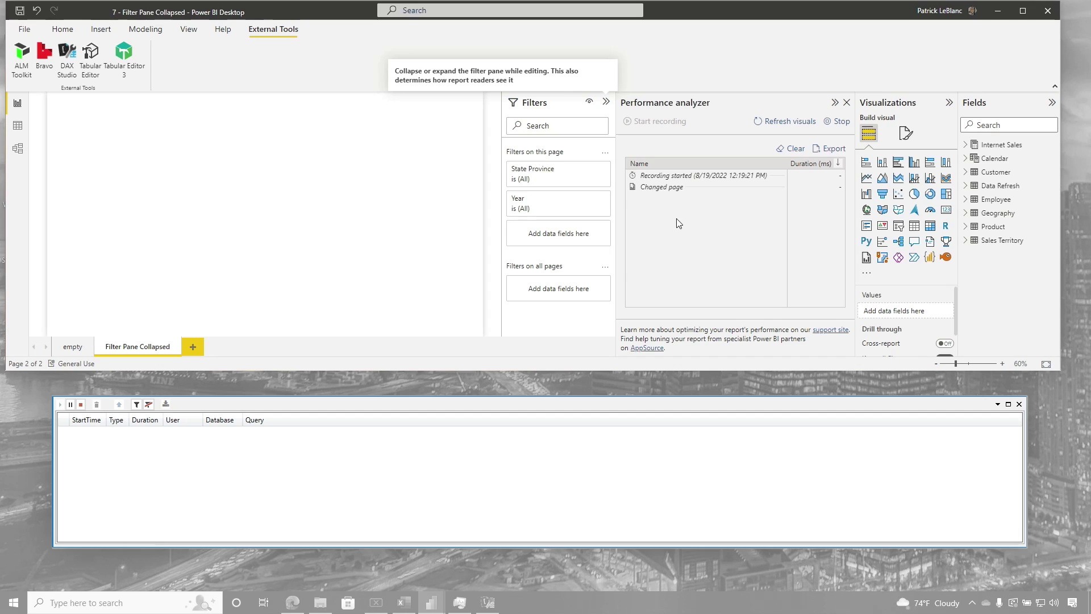
Step: Expand the State Province filter card in the Filters pane
{"action": "left_click", "coordinate": [575, 170]}
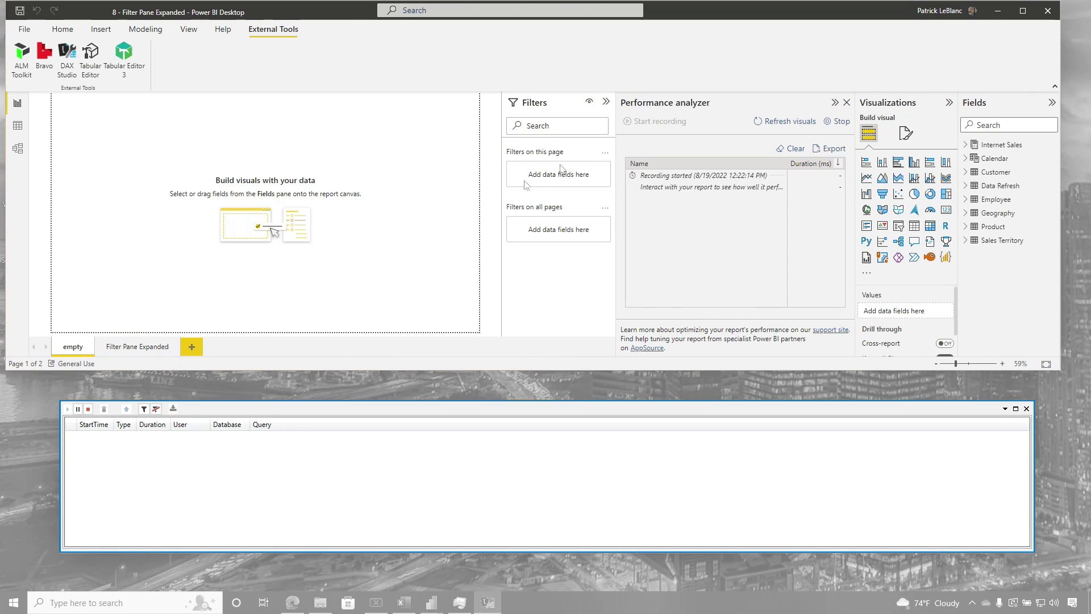
Step: Switch to the Filter Pane Expanded page tab while Performance analyzer records
{"action": "left_click", "coordinate": [149, 348]}
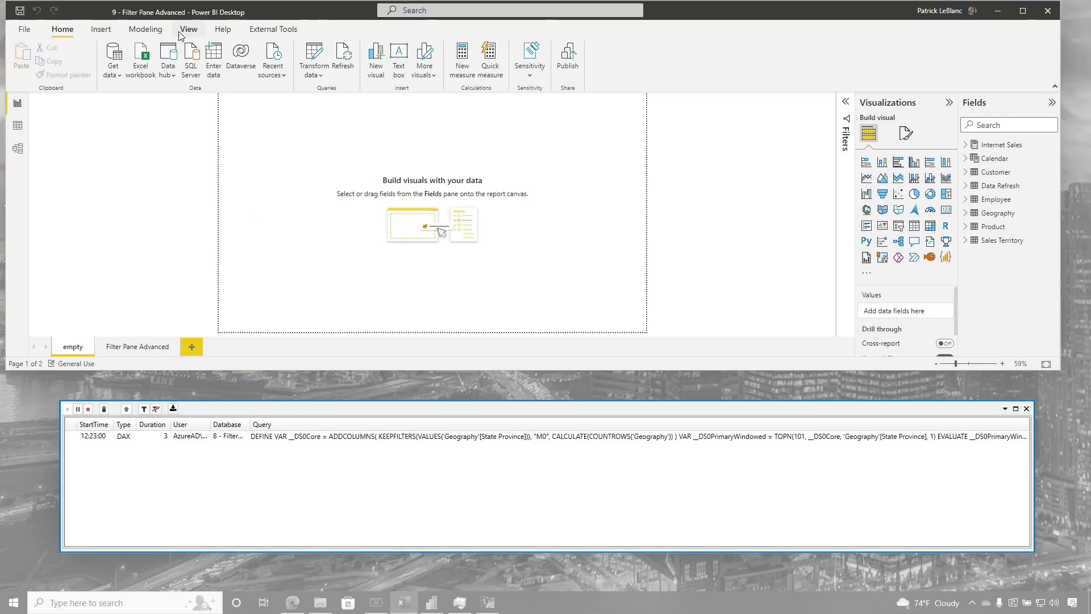
Step: Start Performance analyzer, then expand the Filters pane and the State Province filter card
{"action": "left_click", "coordinate": [188, 30]}
{"action": "left_click", "coordinate": [536, 60]}
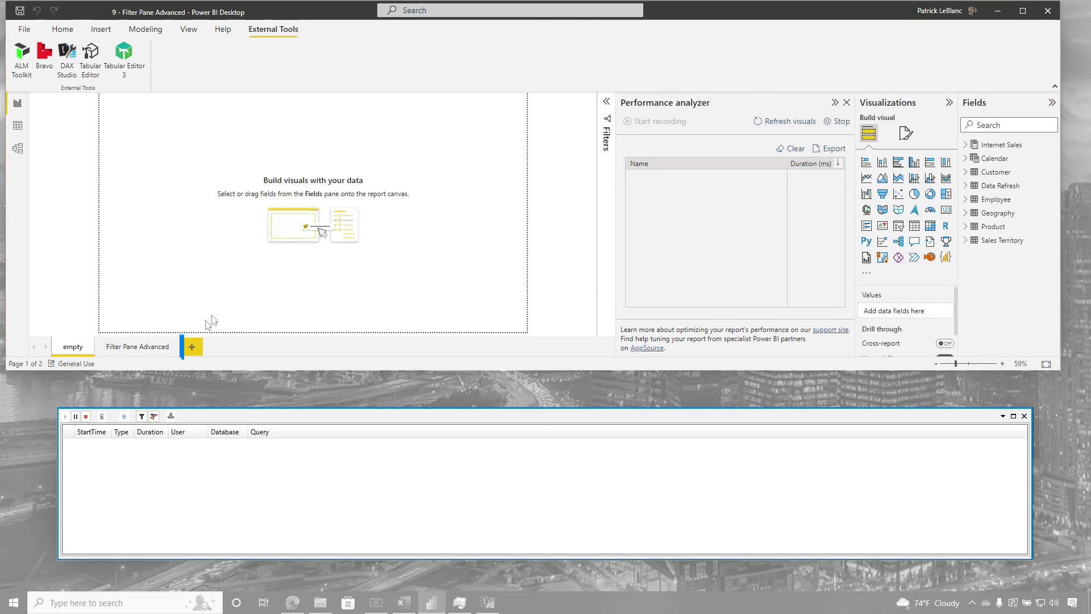
{"action": "left_click", "coordinate": [607, 104]}
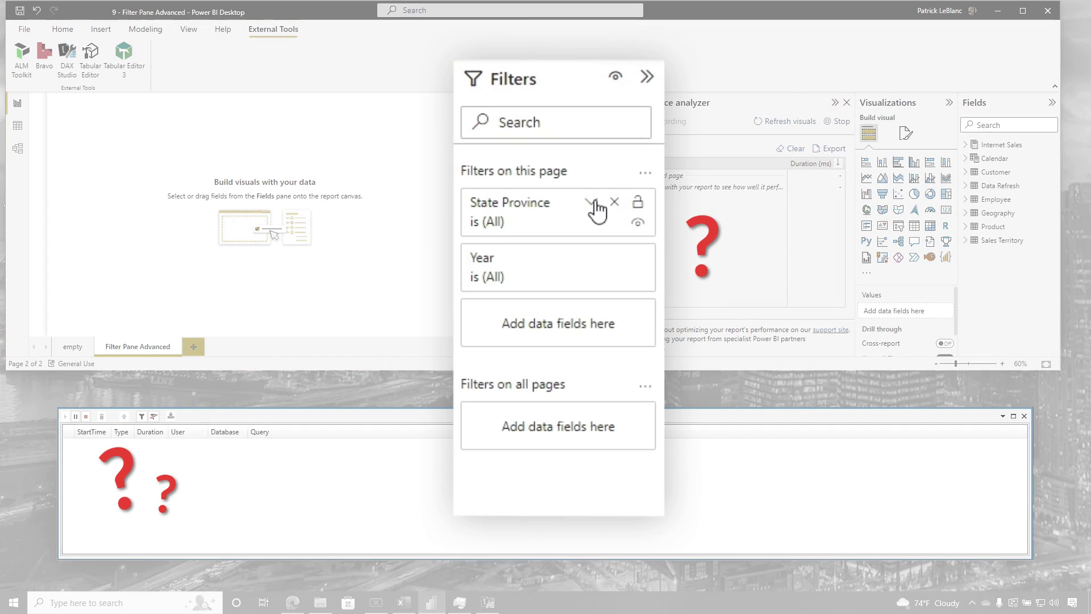
{"action": "left_click", "coordinate": [580, 171]}
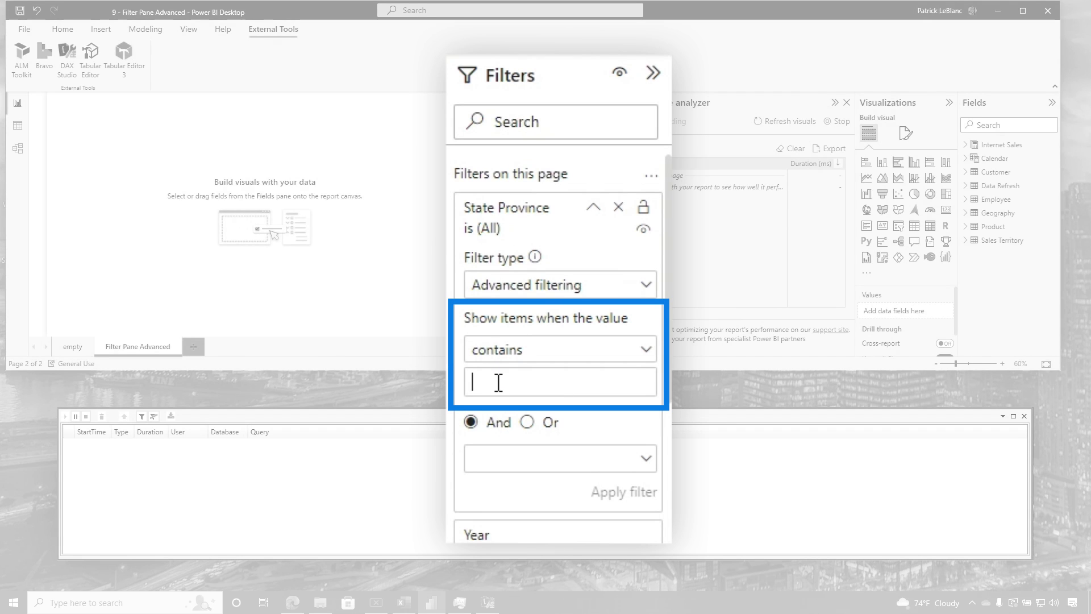
Step: Apply the State Province advanced filter 'contains ge'
{"action": "left_click", "coordinate": [613, 499]}
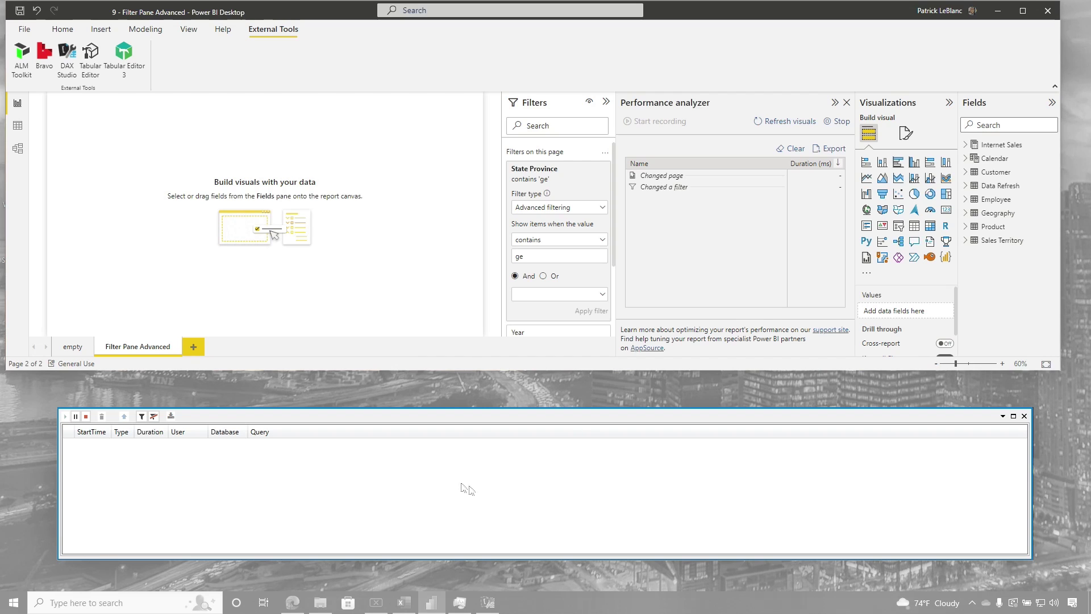